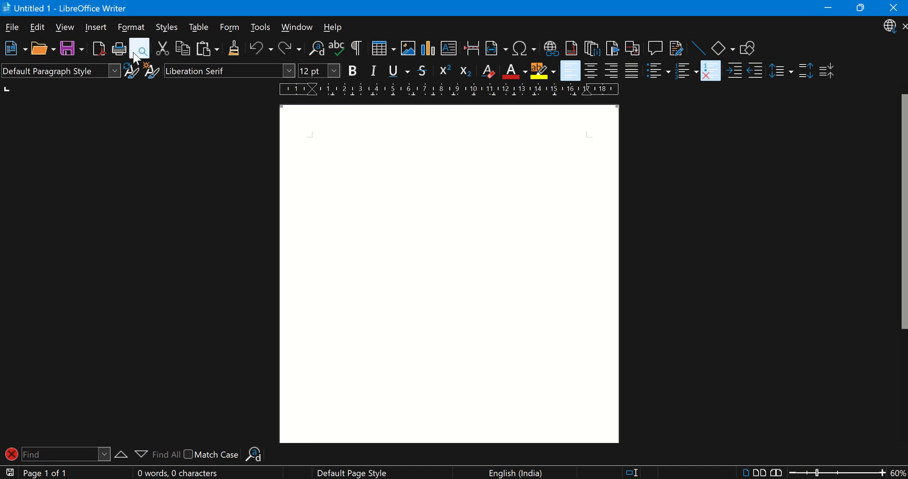
Switch the user interface to the Tabbed variant for Writer only
{"action": "left_click", "coordinate": [65, 27]}
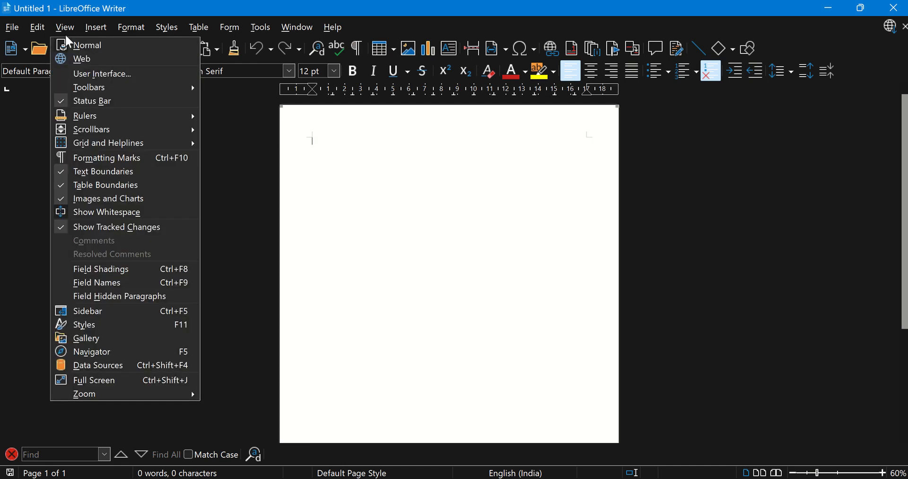
{"action": "left_click", "coordinate": [77, 75]}
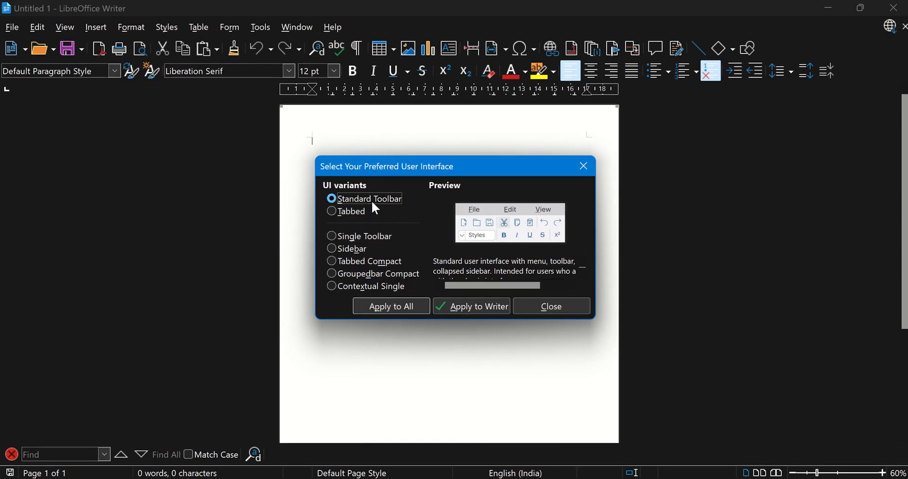
{"action": "left_click", "coordinate": [331, 211]}
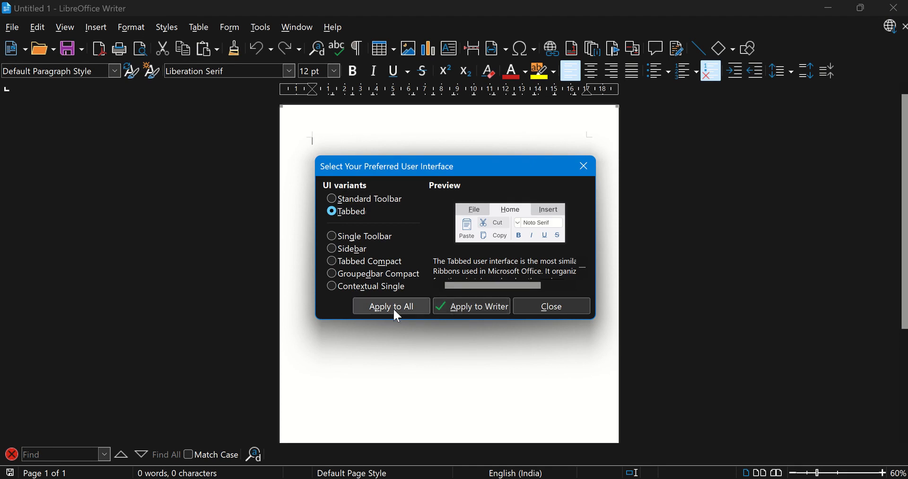
{"action": "left_click", "coordinate": [458, 306]}
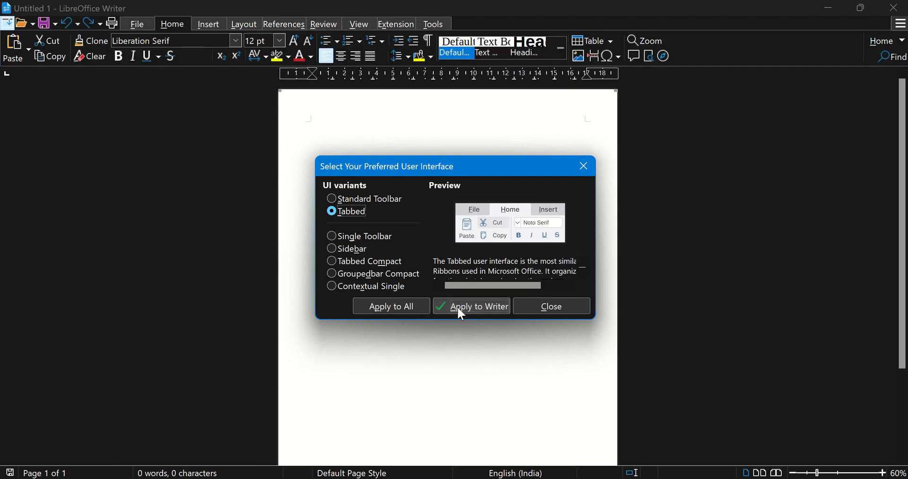
{"action": "left_click", "coordinate": [524, 306]}
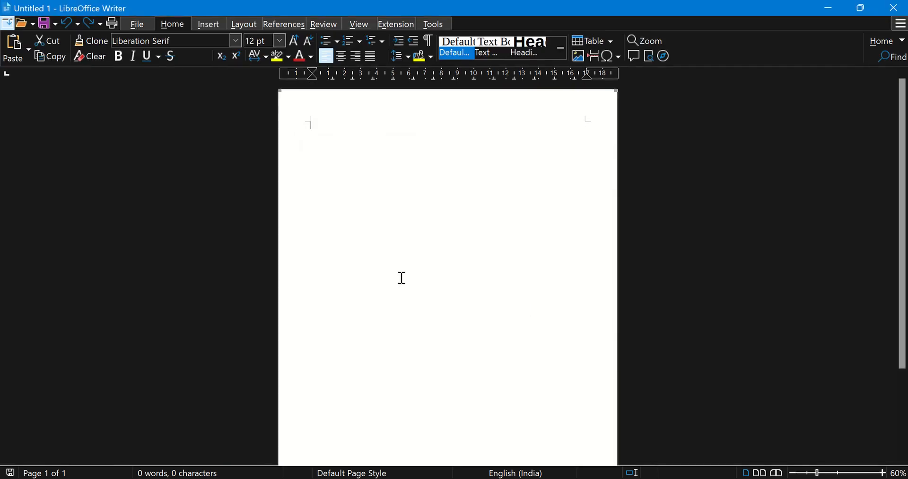
{"action": "left_click", "coordinate": [211, 28]}
{"action": "left_click", "coordinate": [243, 25]}
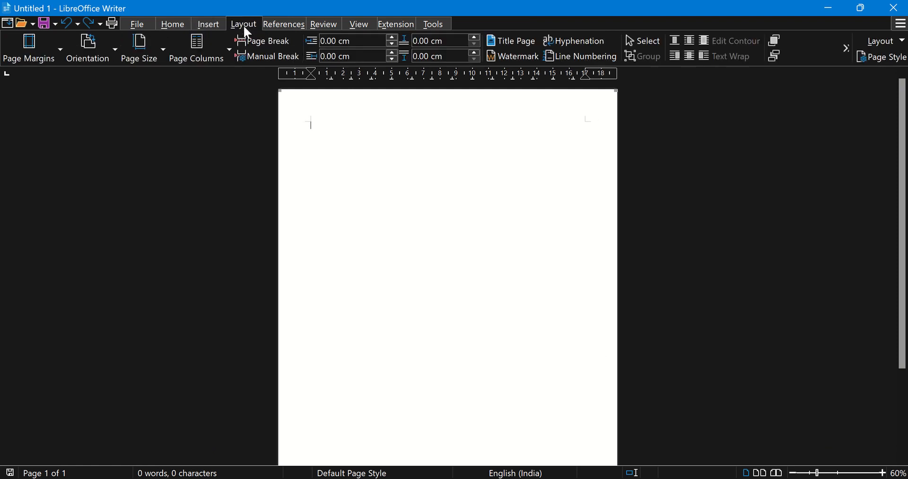
{"action": "left_click", "coordinate": [282, 25]}
{"action": "left_click", "coordinate": [174, 25]}
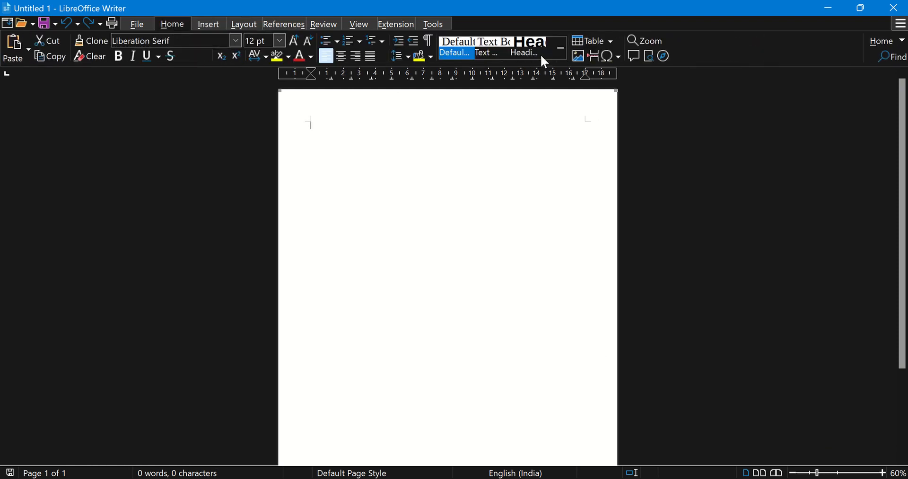
Restore the Standard Toolbar user interface variant for Writer only
{"action": "left_click", "coordinate": [901, 25]}
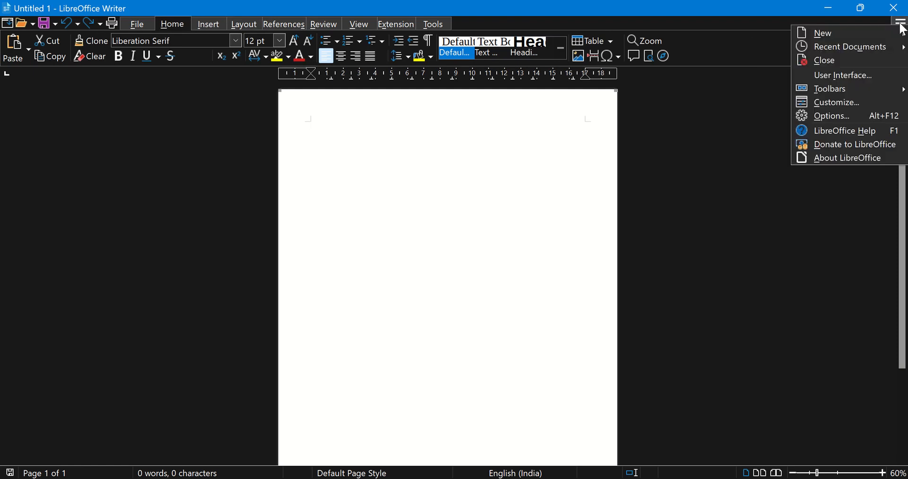
{"action": "left_click", "coordinate": [825, 78]}
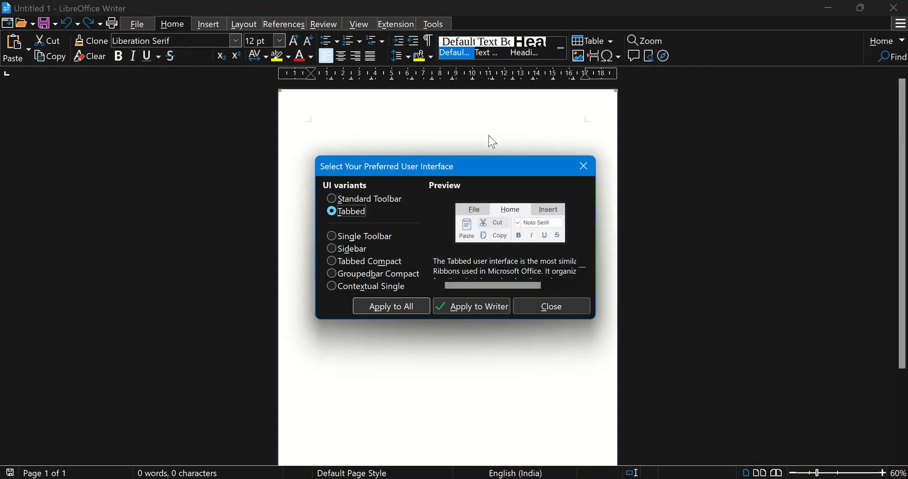
{"action": "left_click", "coordinate": [331, 198]}
{"action": "left_click", "coordinate": [457, 307]}
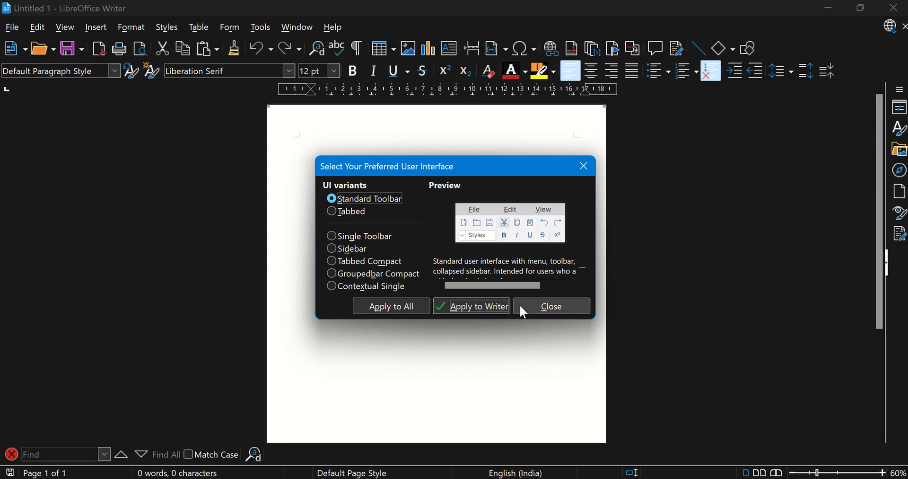
{"action": "left_click", "coordinate": [551, 307]}
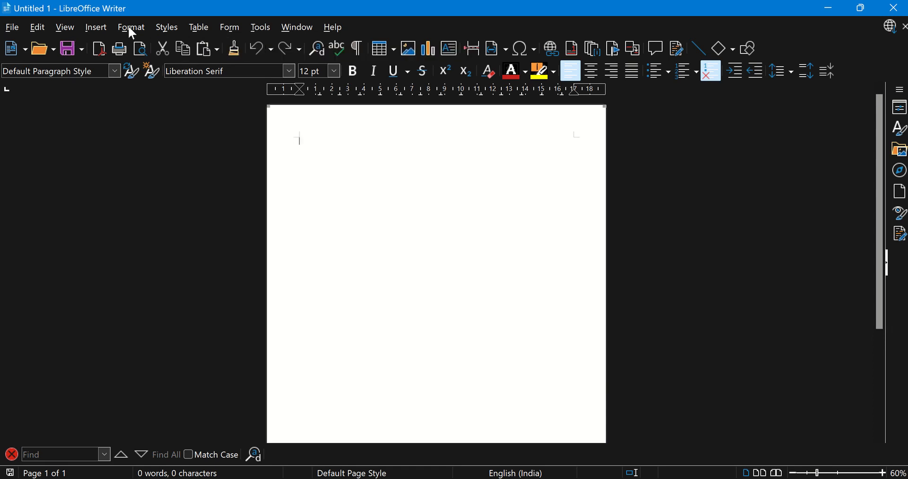
{"action": "left_click", "coordinate": [61, 32]}
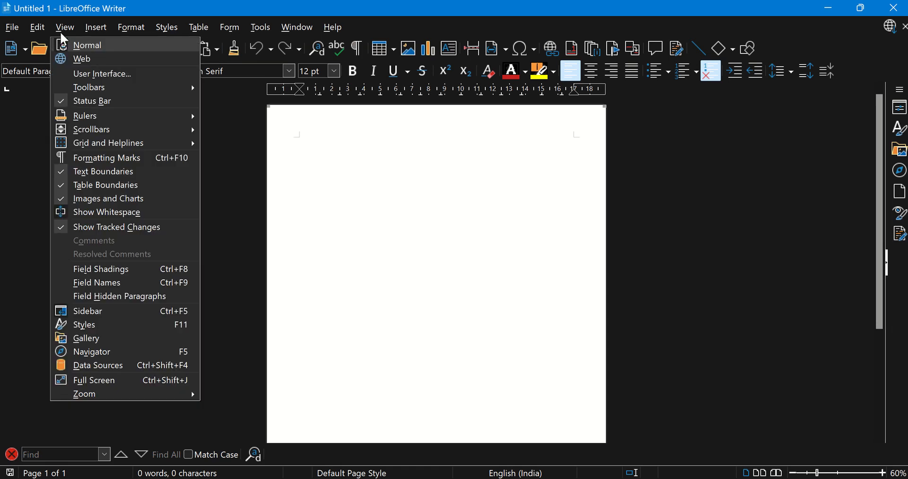
{"action": "left_click", "coordinate": [61, 33]}
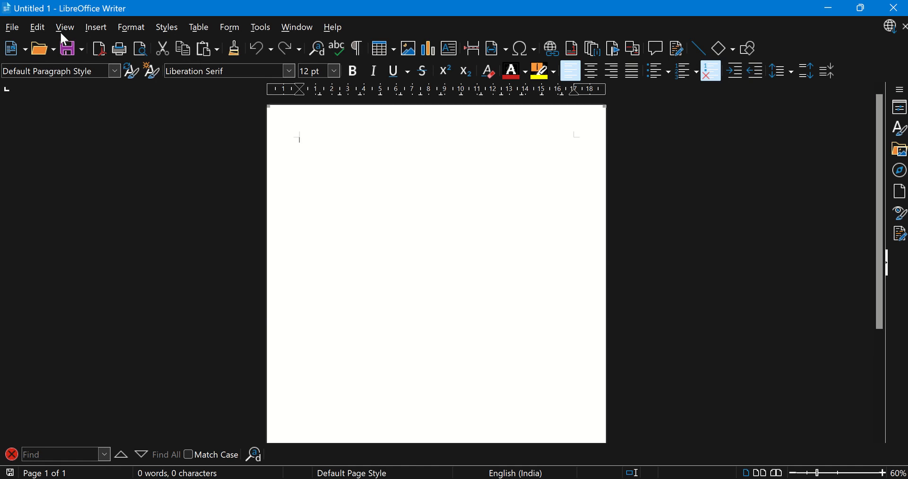
{"action": "key", "text": "alt+a"}
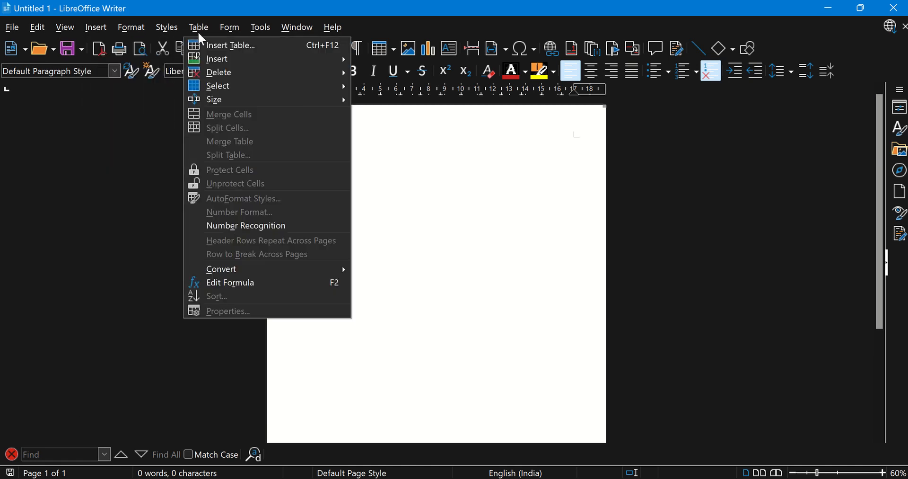
{"action": "mouse_move", "coordinate": [168, 29]}
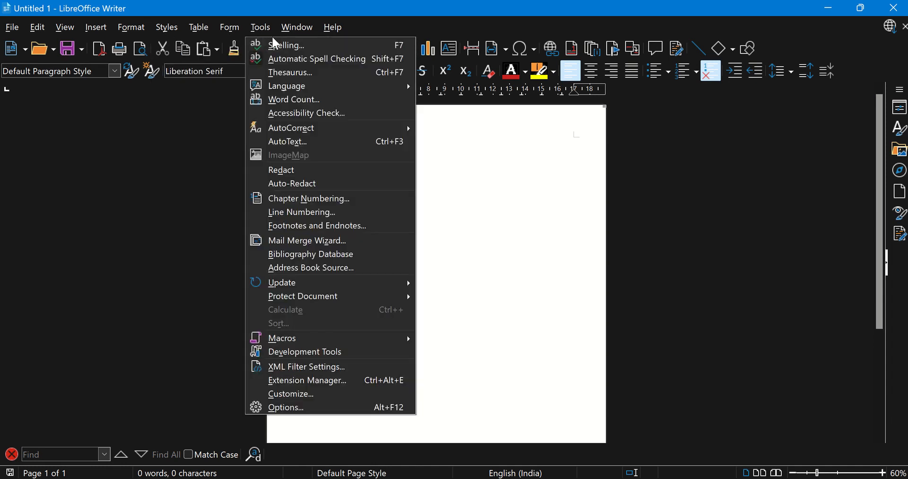
{"action": "mouse_move", "coordinate": [291, 33]}
{"action": "left_click", "coordinate": [187, 115]}
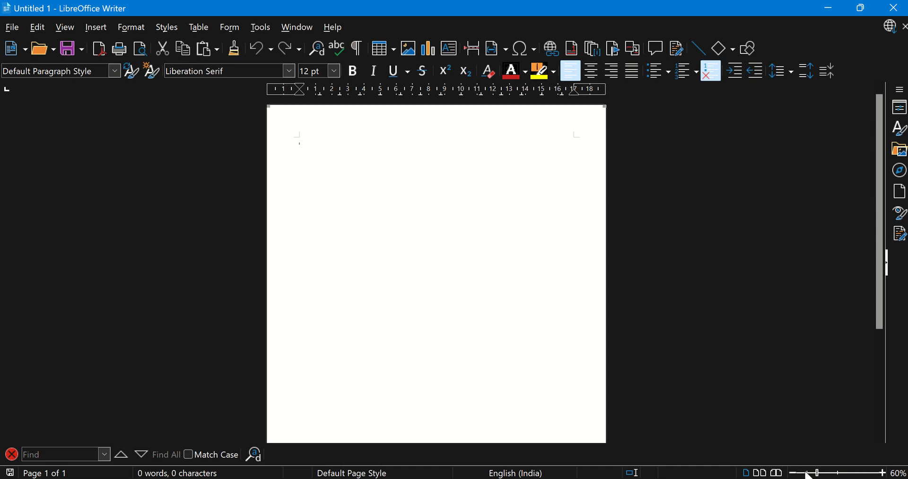
Set the document's zoom level to 88%
{"action": "left_click_drag", "start_coordinate": [820, 474], "coordinate": [835, 474]}
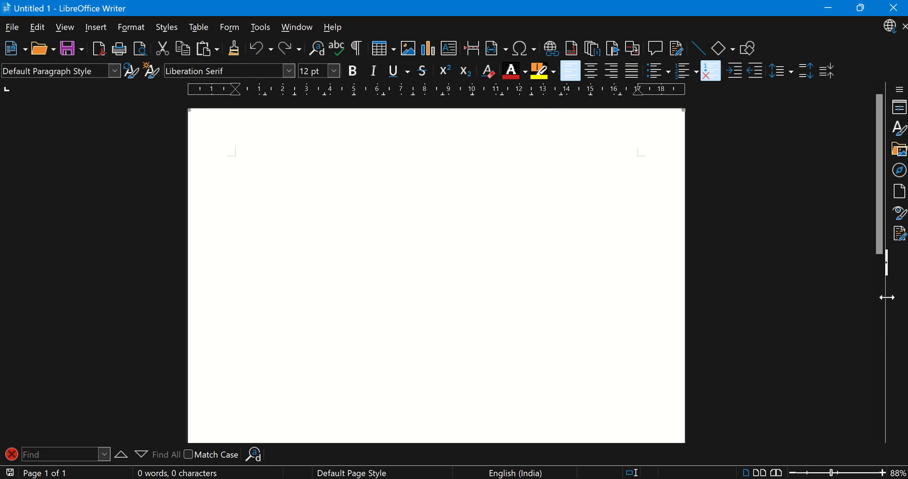
Hide the sidebar and bring it back, repeating the toggle to end with the sidebar shown
{"action": "left_click", "coordinate": [887, 272]}
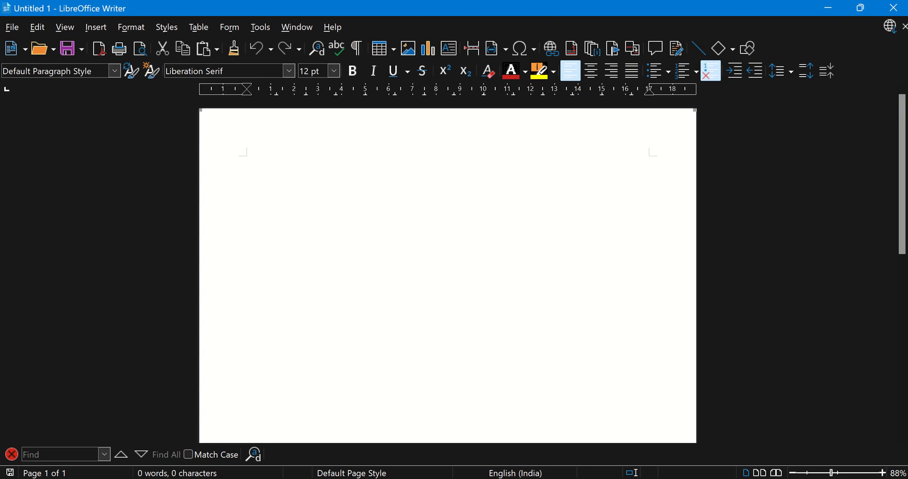
{"action": "left_click", "coordinate": [907, 266]}
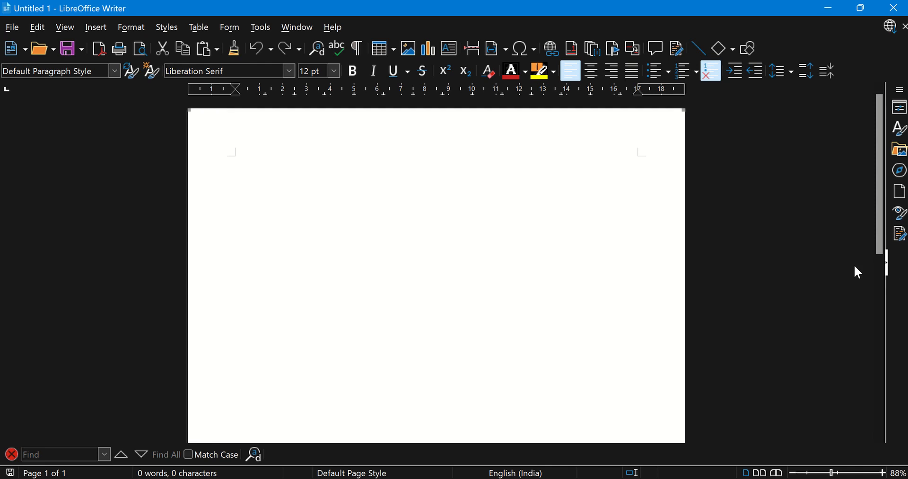
{"action": "key", "text": "ctrl+F5"}
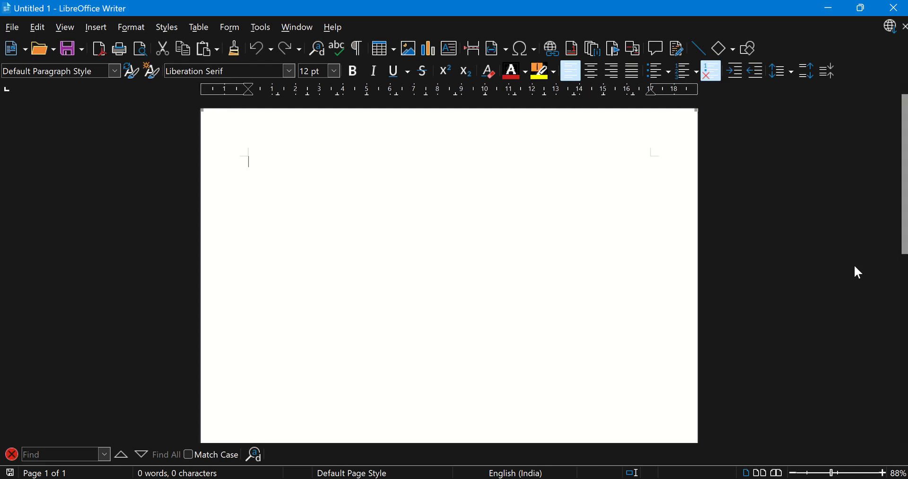
{"action": "key", "text": "ctrl+F5"}
{"action": "key", "text": "ctrl+F5"}
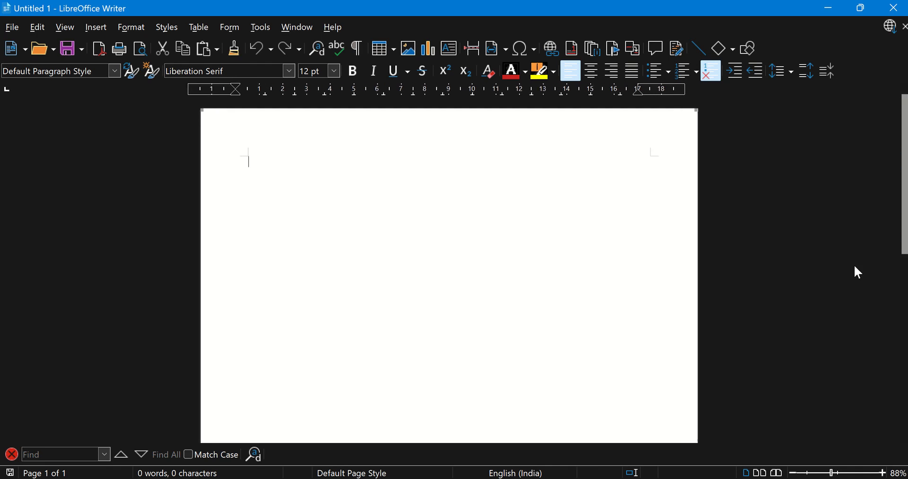
{"action": "key", "text": "ctrl+F5"}
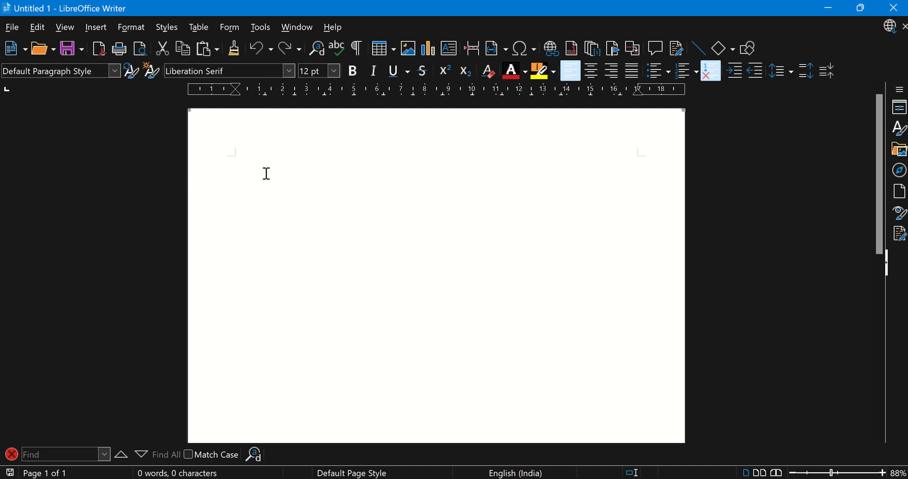
{"action": "type", "text": "=rand"}
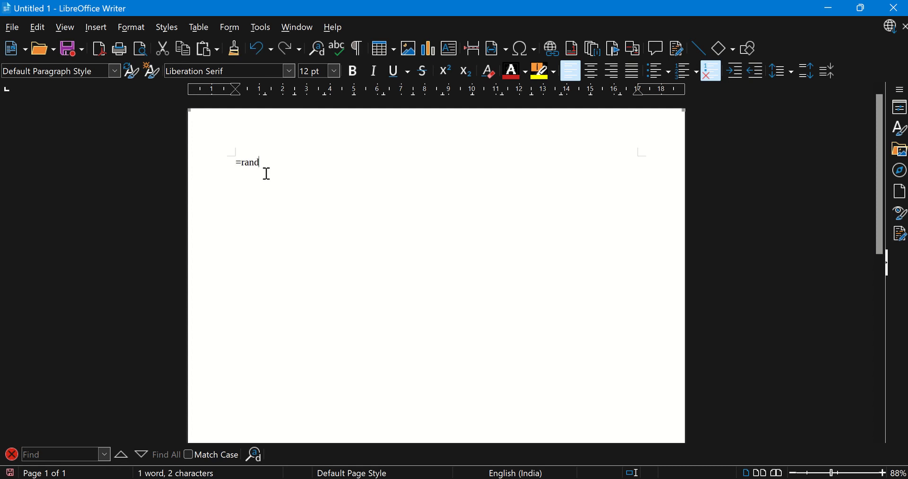
{"action": "type", "text": "(5)"}
{"action": "key", "text": "BackSpace"}
{"action": "key", "text": "BackSpace"}
{"action": "key", "text": "BackSpace"}
{"action": "key", "text": "BackSpace"}
{"action": "key", "text": "BackSpace"}
{"action": "key", "text": "BackSpace"}
{"action": "key", "text": "BackSpace"}
{"action": "key", "text": "BackSpace"}
Insert a dummy text paragraph with the AutoText abbreviation dt and undo the insertion
{"action": "type", "text": "dt"}
{"action": "key", "text": "F3"}
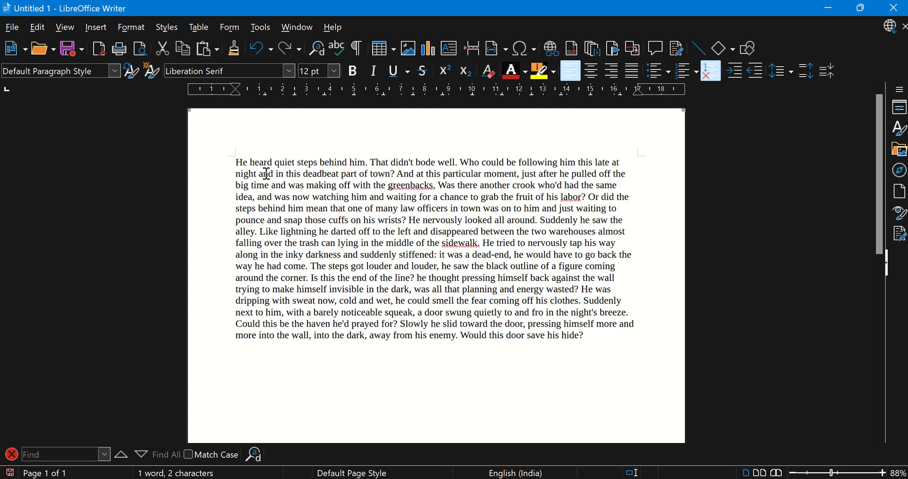
{"action": "key", "text": "BackSpace"}
{"action": "key", "text": "BackSpace"}
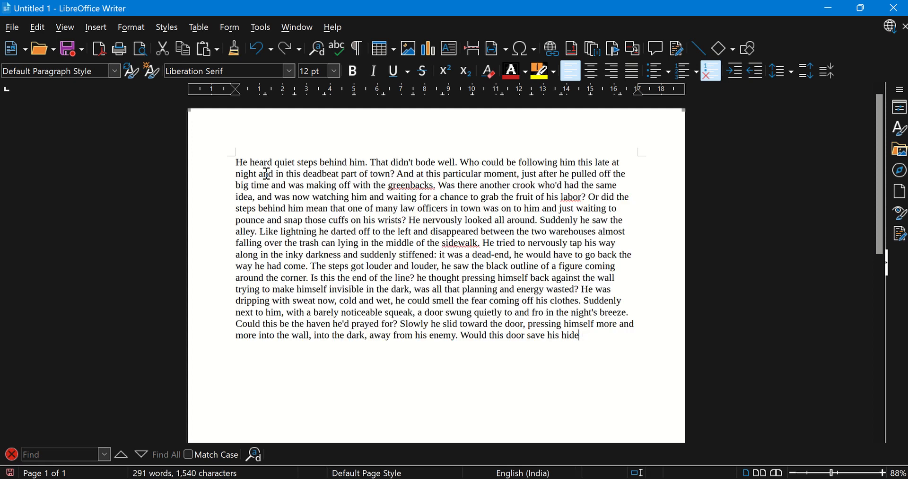
{"action": "key", "text": "ctrl+z"}
{"action": "key", "text": "ctrl+z"}
{"action": "key", "text": "ctrl+z"}
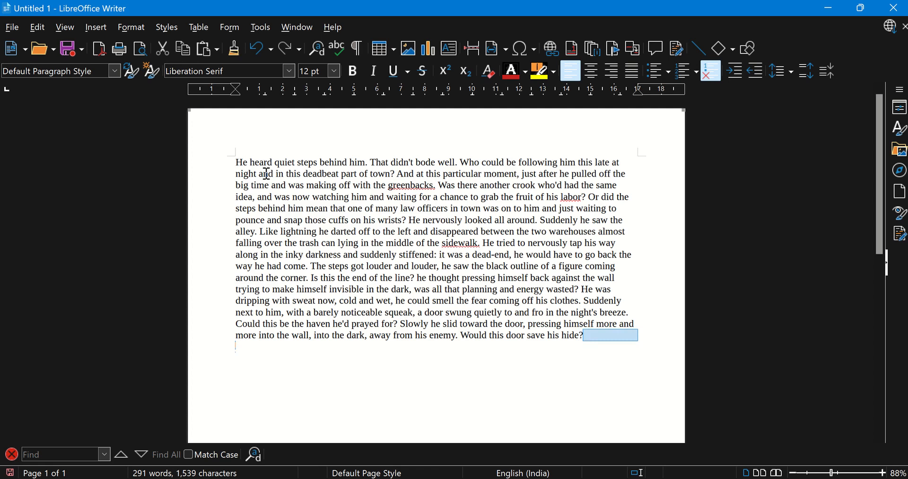
{"action": "key", "text": "ctrl+z"}
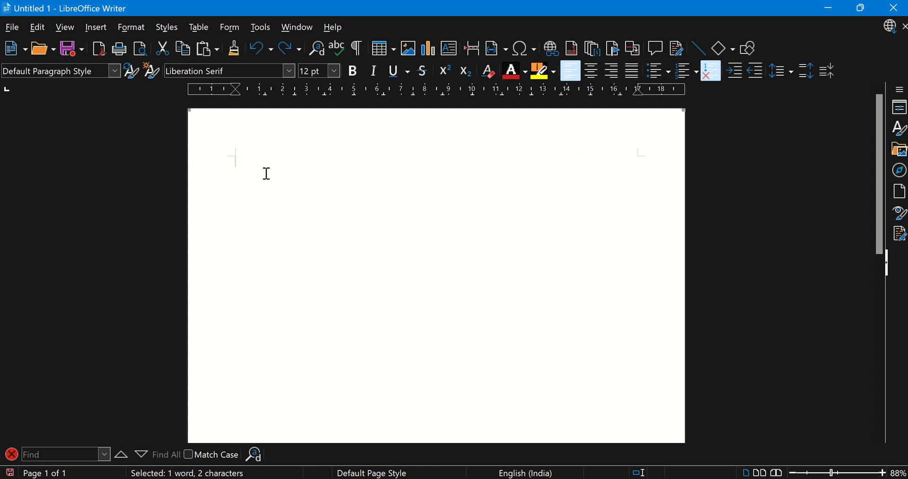
{"action": "type", "text": "dt"}
{"action": "key", "text": "Return"}
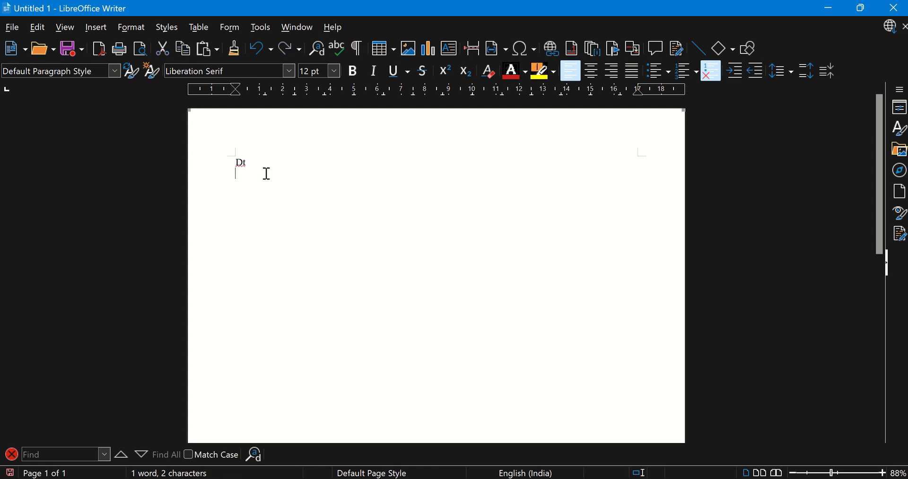
{"action": "type", "text": "f3"}
{"action": "key", "text": "BackSpace"}
{"action": "key", "text": "BackSpace"}
{"action": "key", "text": "BackSpace"}
{"action": "key", "text": "BackSpace"}
Fill the empty document with a dummy text paragraph by expanding the AutoText abbreviation dt
{"action": "type", "text": "dt"}
{"action": "key", "text": "F3"}
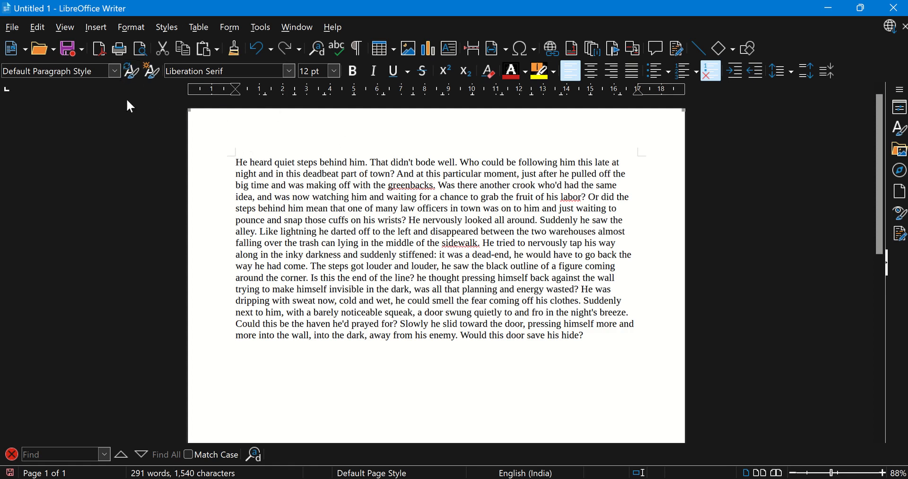
{"action": "left_click", "coordinate": [113, 72]}
{"action": "left_click", "coordinate": [112, 71]}
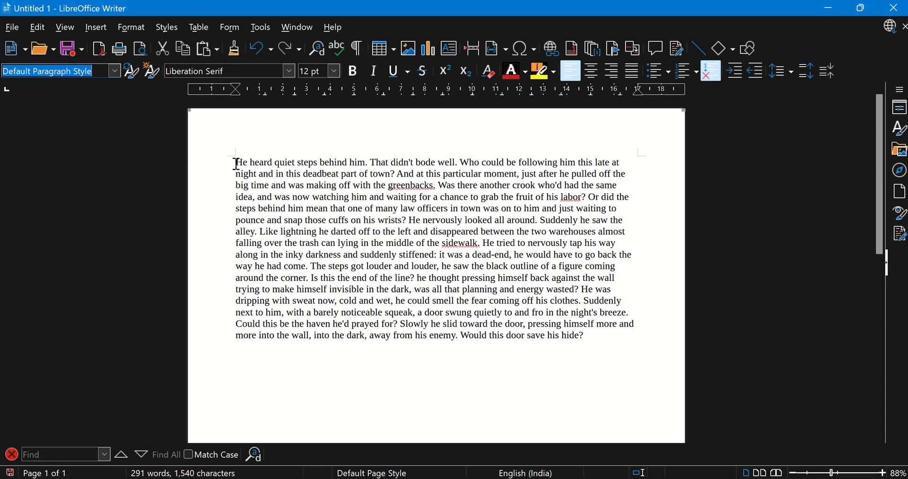
Change the font of "He heard quiet steps behind him" at the paragraph's start to Microsoft Yi Baiti
{"action": "left_click_drag", "start_coordinate": [236, 164], "coordinate": [364, 164]}
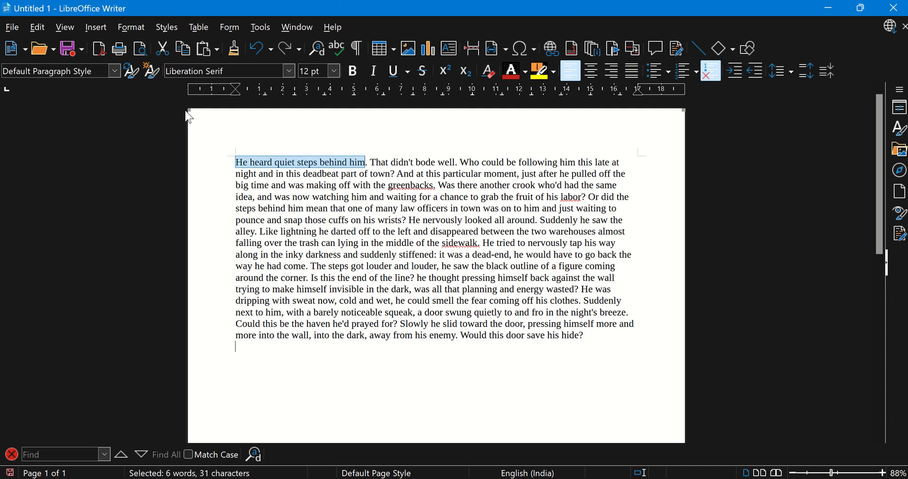
{"action": "left_click", "coordinate": [289, 70]}
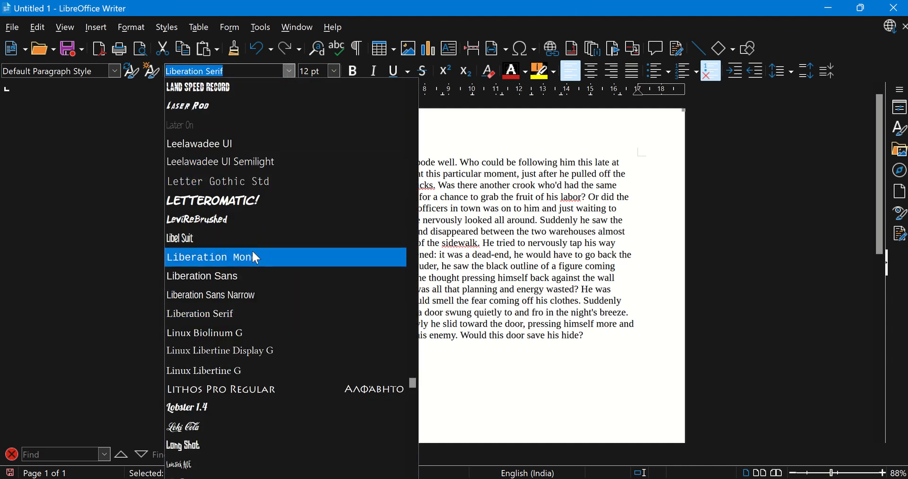
{"action": "scroll", "coordinate": [227, 358], "scroll_direction": "down", "scroll_amount": 15}
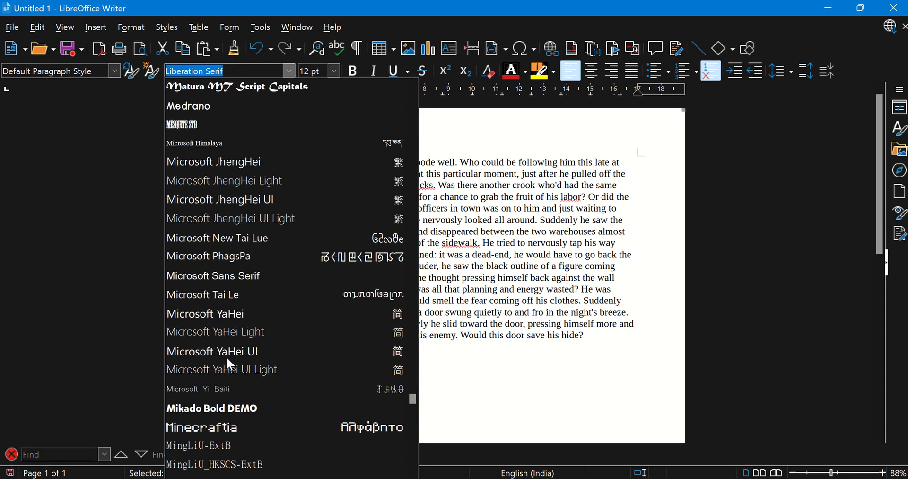
{"action": "left_click", "coordinate": [223, 390]}
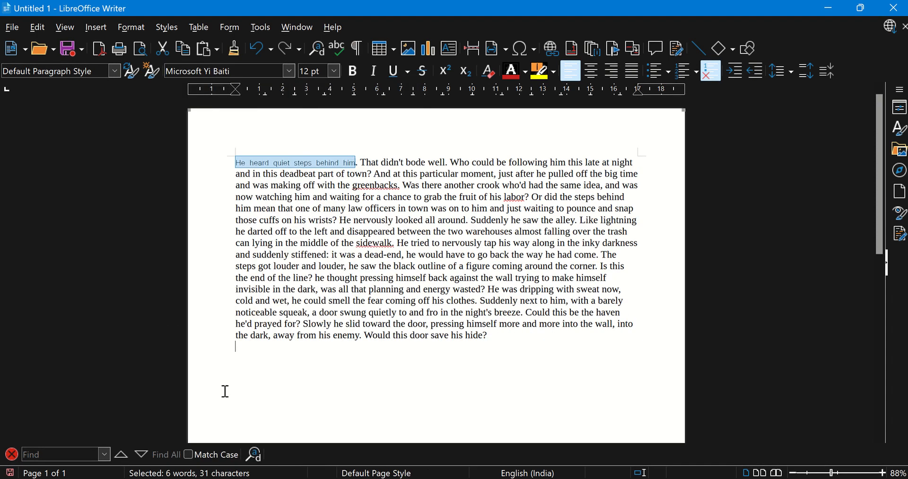
{"action": "left_click", "coordinate": [382, 219]}
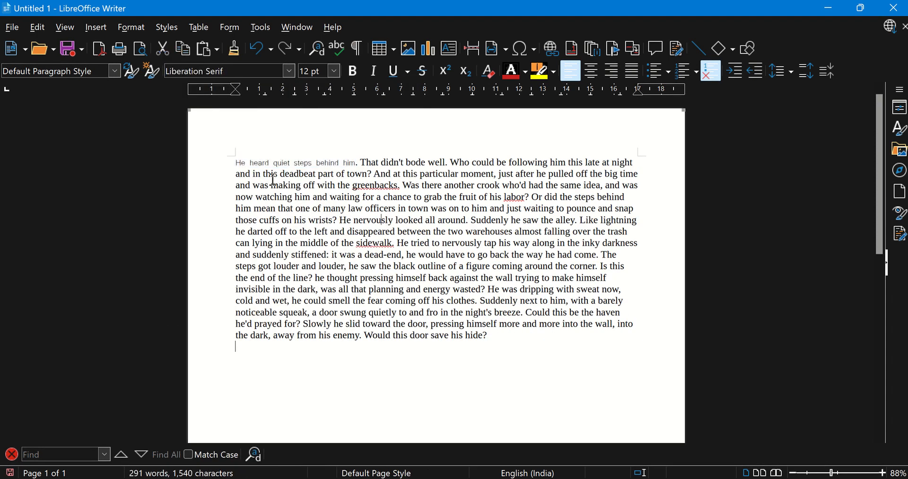
Set the font size of "That didn't bode well" in the paragraph's first line to 16 pt
{"action": "left_click", "coordinate": [294, 165]}
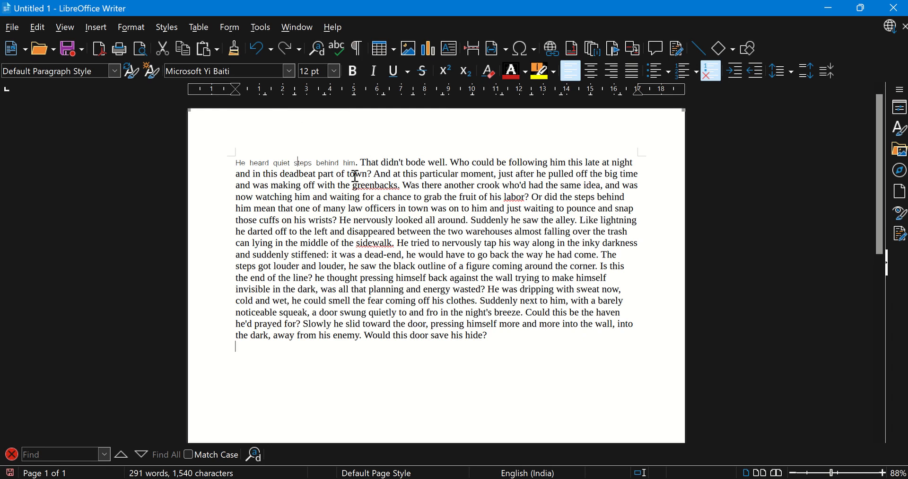
{"action": "left_click_drag", "start_coordinate": [362, 164], "coordinate": [447, 165]}
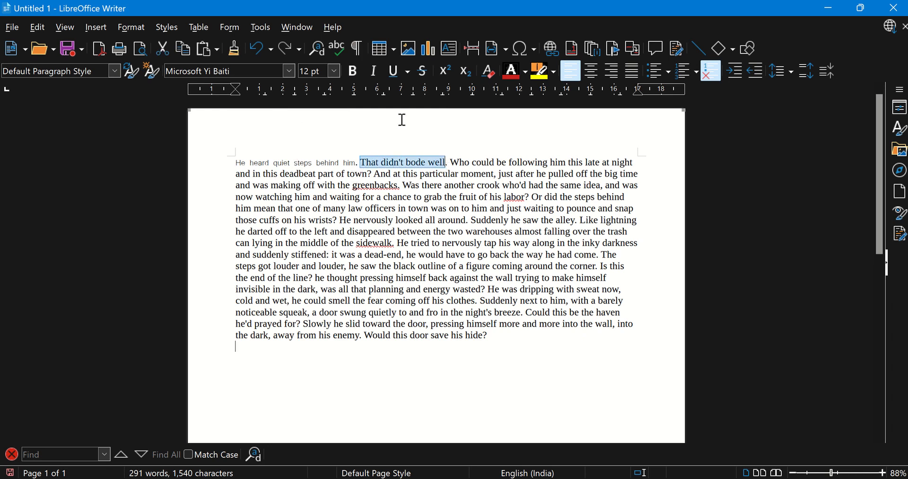
{"action": "left_click", "coordinate": [337, 71]}
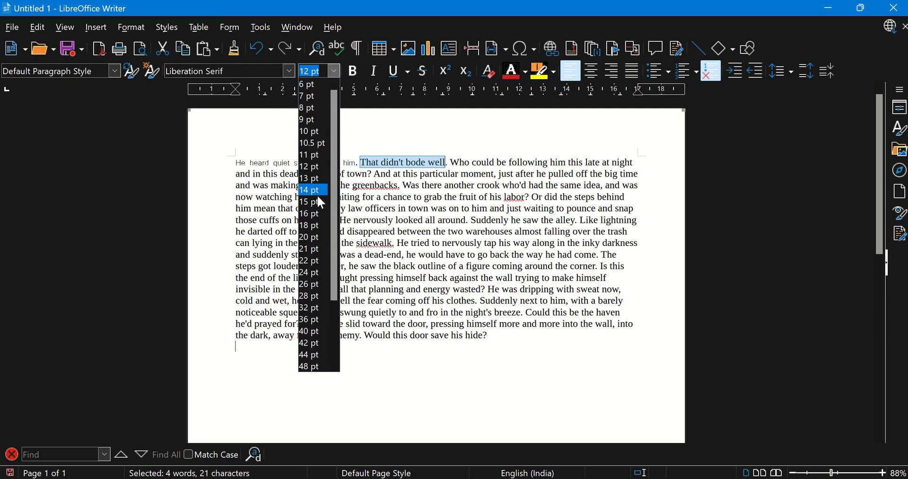
{"action": "left_click", "coordinate": [316, 214]}
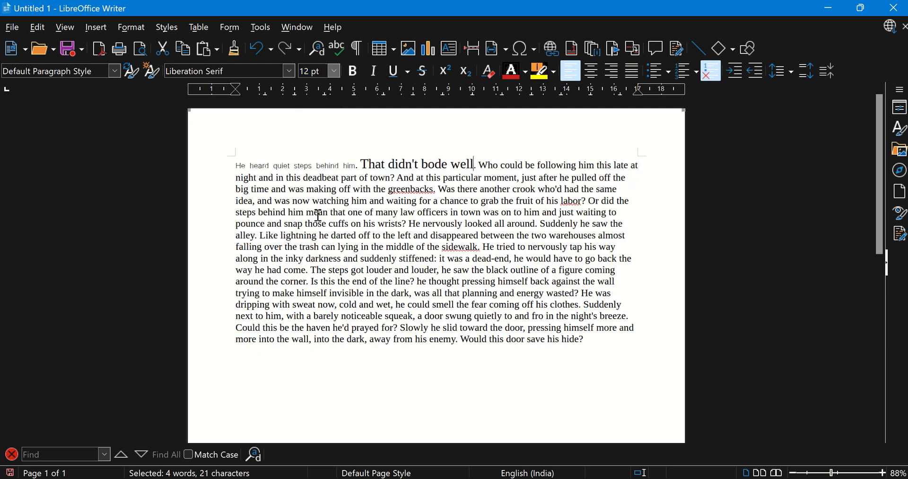
{"action": "left_click", "coordinate": [394, 224]}
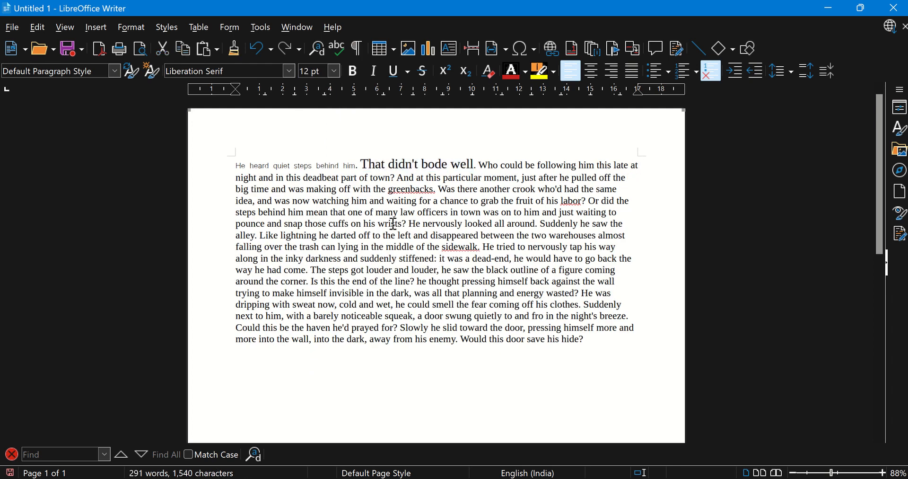
Make the word "deadbeat" bold and the phrase "away from his enemy" in the paragraph's last line italic
{"action": "double_click", "coordinate": [319, 178]}
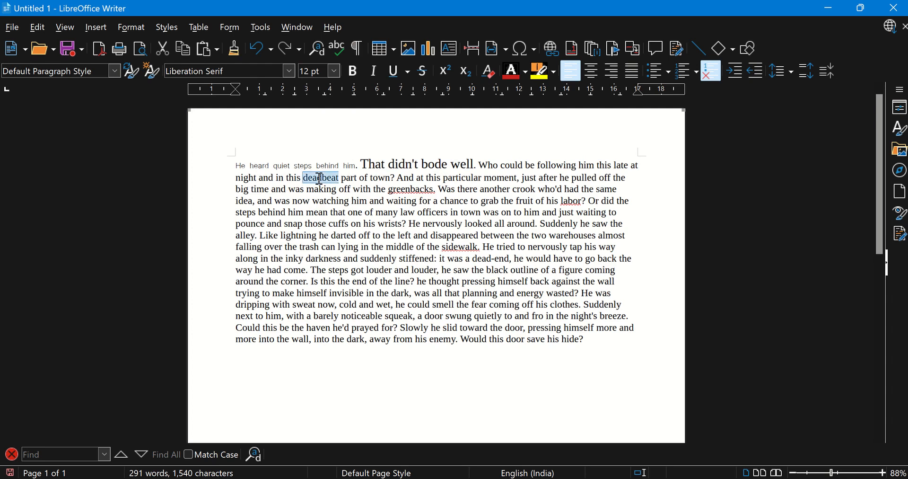
{"action": "left_click", "coordinate": [358, 73]}
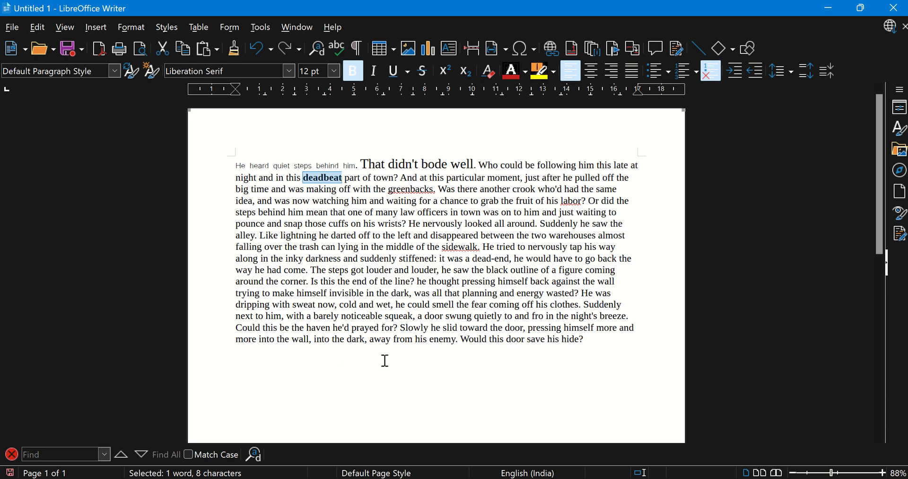
{"action": "left_click_drag", "start_coordinate": [372, 342], "coordinate": [457, 345]}
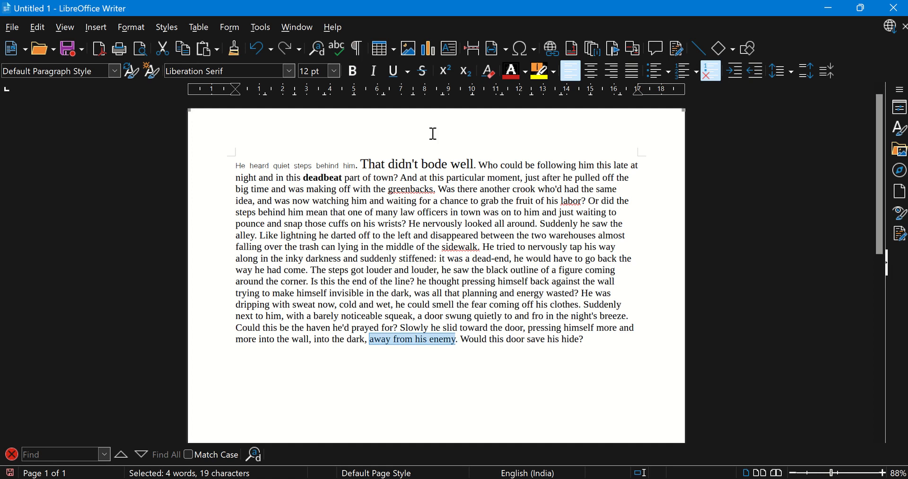
{"action": "left_click", "coordinate": [379, 73]}
{"action": "left_click", "coordinate": [418, 271]}
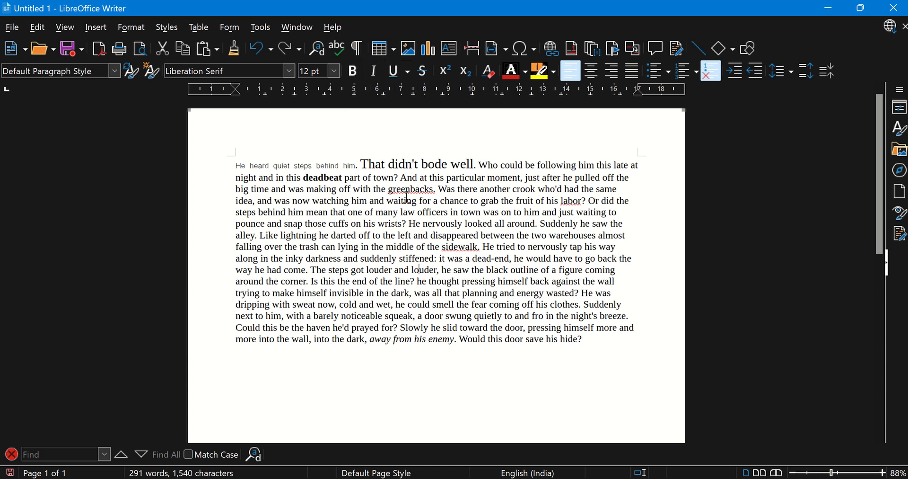
Underline the words "greenbacks" and "watching" in the paragraph
{"action": "double_click", "coordinate": [421, 189]}
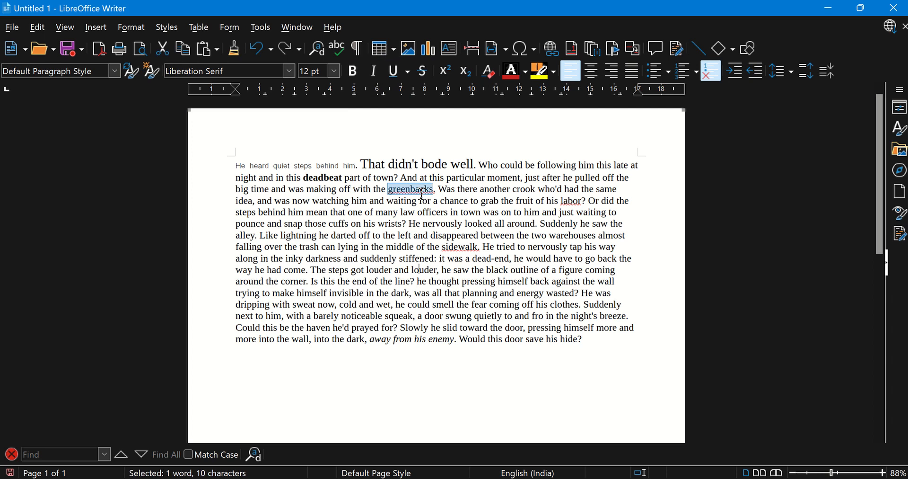
{"action": "key", "text": "ctrl+u"}
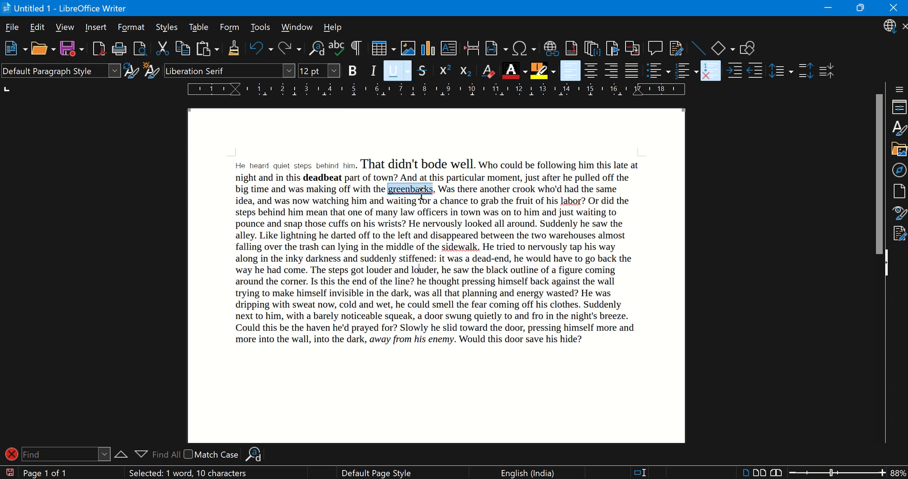
{"action": "left_click", "coordinate": [397, 247]}
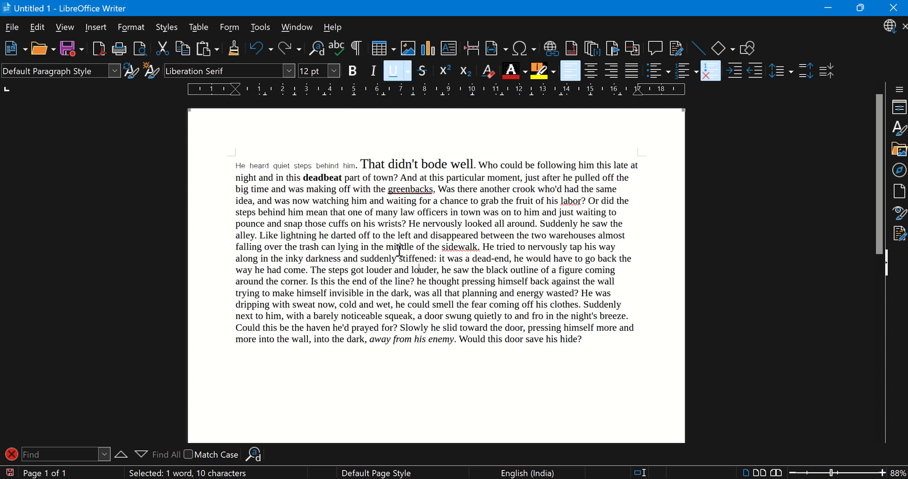
{"action": "double_click", "coordinate": [411, 187]}
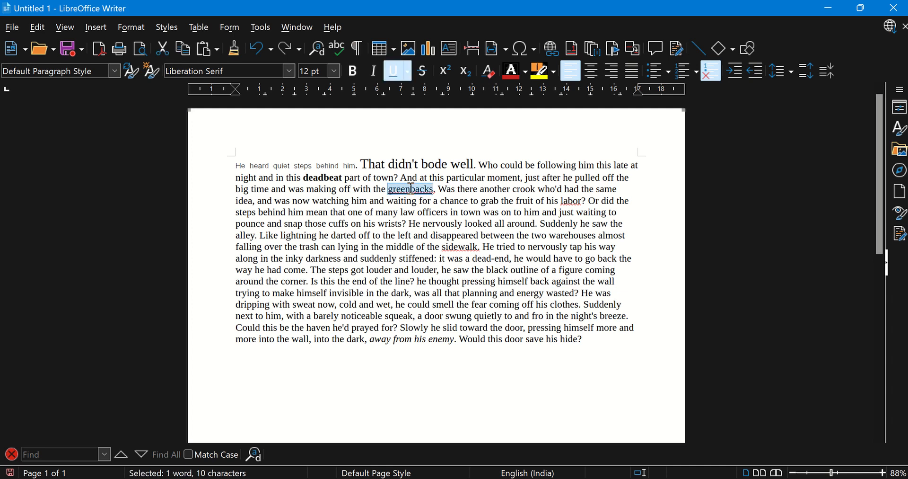
{"action": "left_click", "coordinate": [413, 211]}
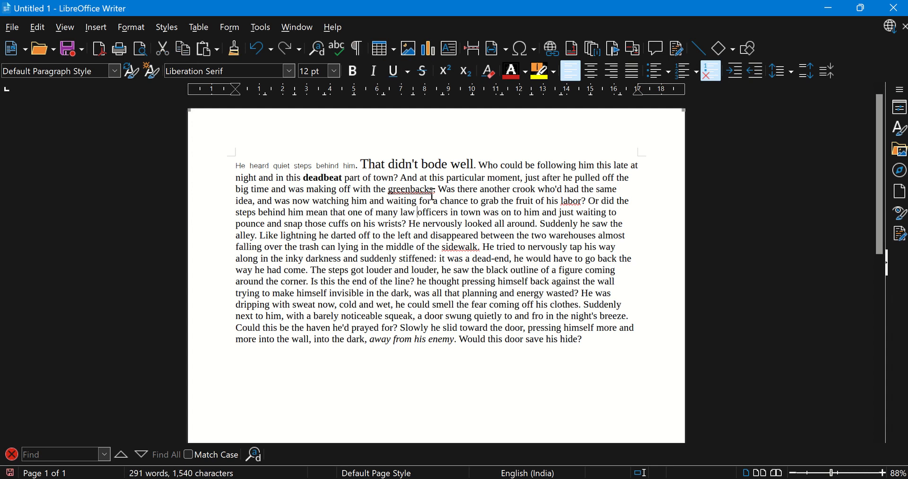
{"action": "double_click", "coordinate": [323, 200]}
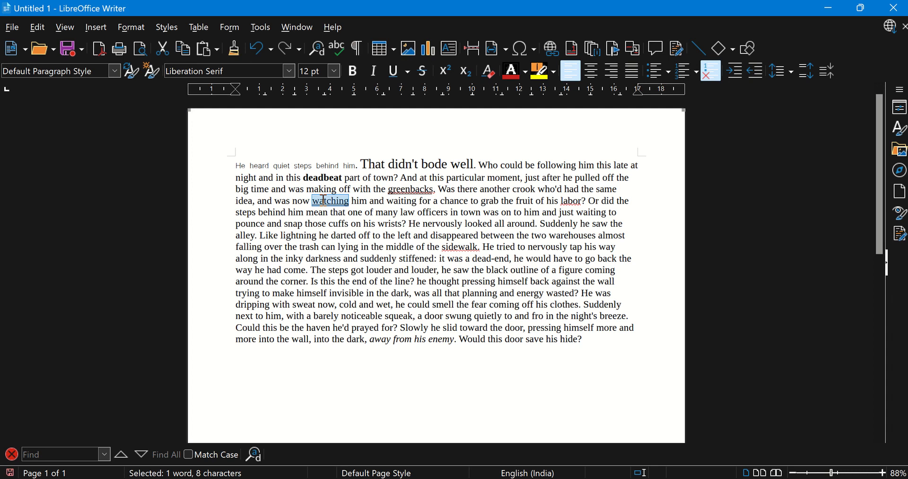
{"action": "left_click", "coordinate": [331, 245]}
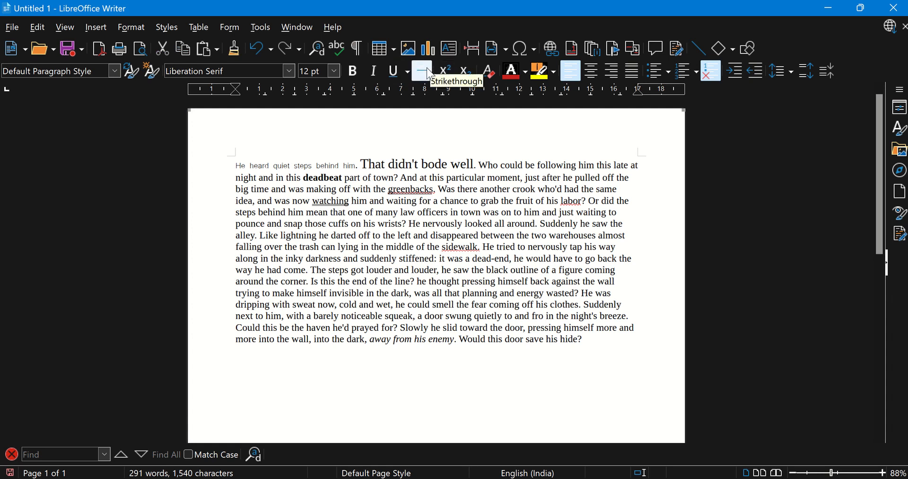
Apply strikethrough to the word "night" at the start of the paragraph's second line
{"action": "double_click", "coordinate": [236, 178]}
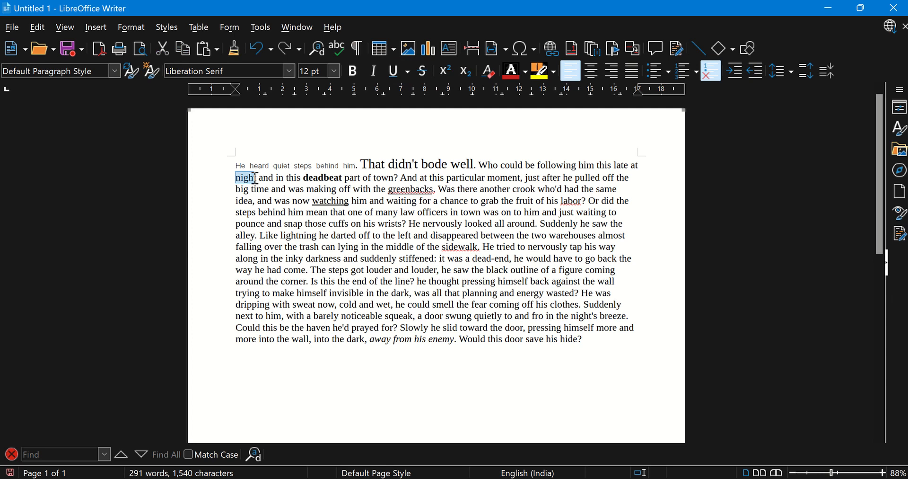
{"action": "left_click", "coordinate": [422, 70]}
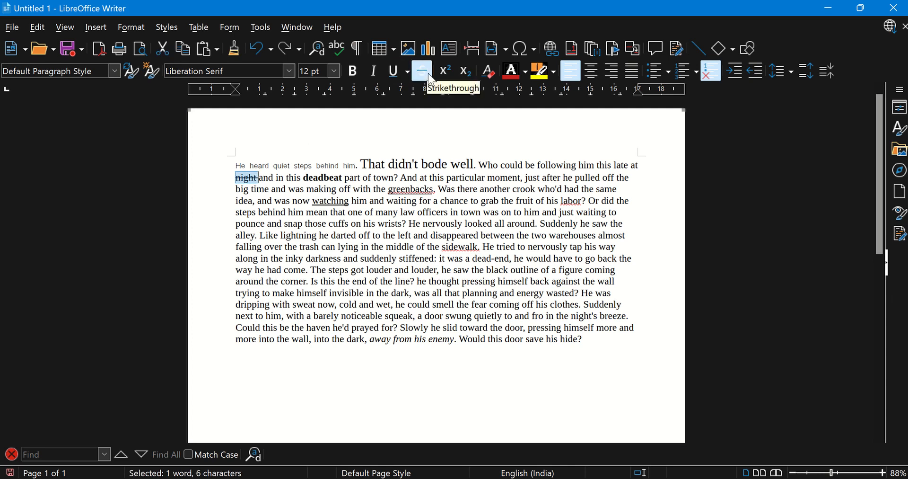
{"action": "left_click", "coordinate": [300, 187]}
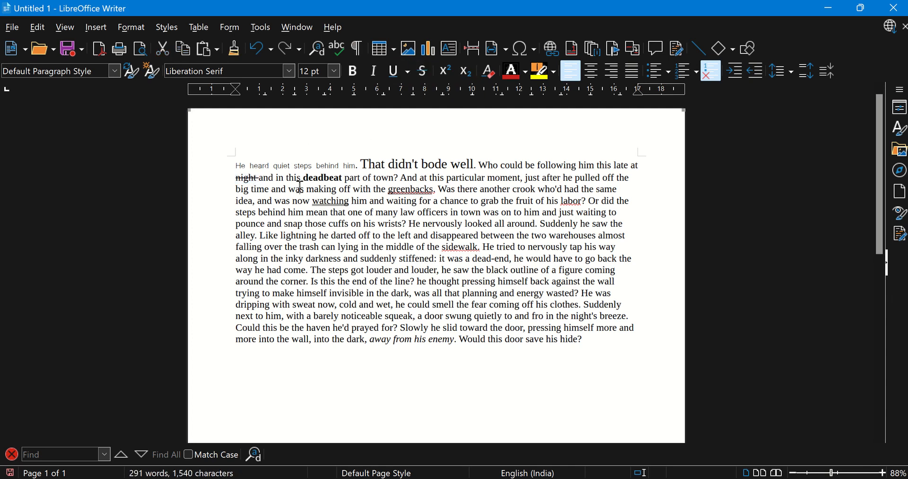
Add 52 on a new line below the paragraph and format its 2 as superscript, undoing and redoing the formatting once
{"action": "left_click", "coordinate": [466, 74]}
{"action": "type", "text": "52"}
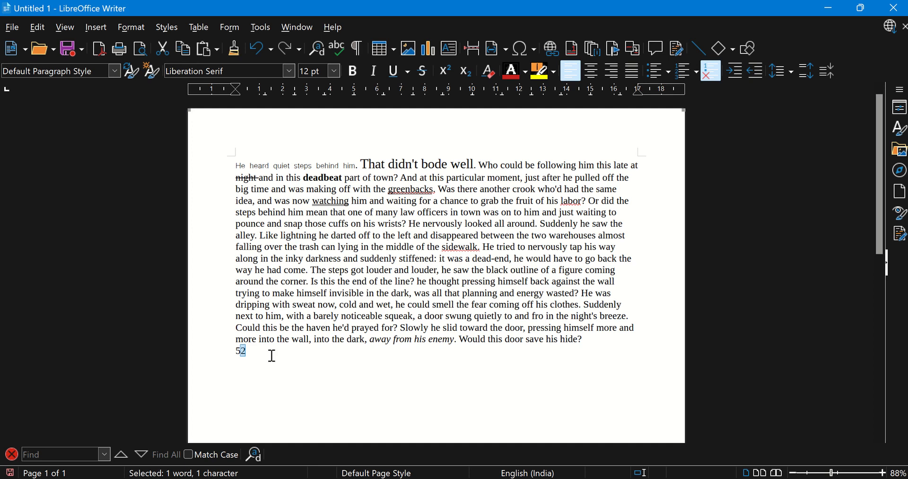
{"action": "left_click", "coordinate": [448, 75]}
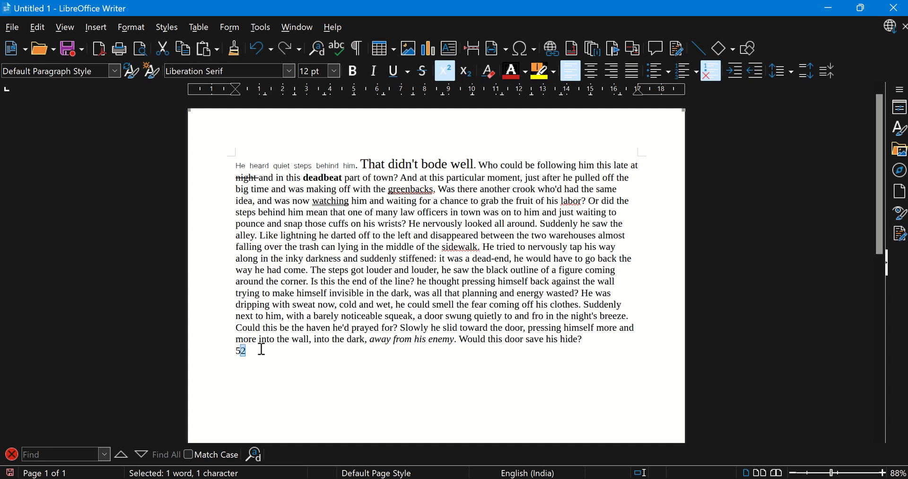
{"action": "key", "text": "ctrl+z"}
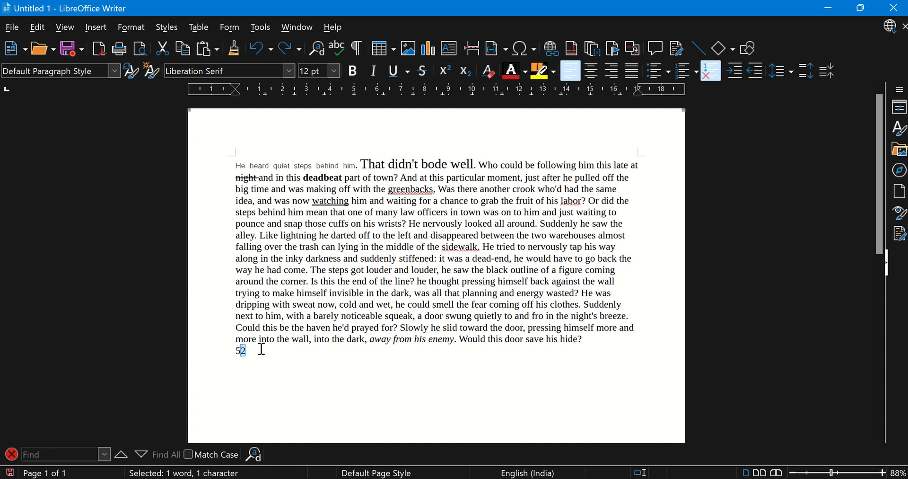
{"action": "key", "text": "ctrl+y"}
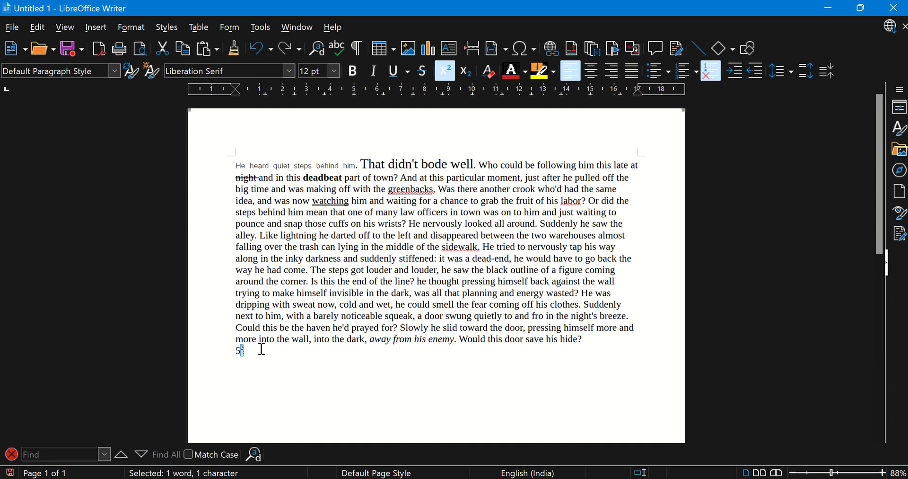
{"action": "left_click", "coordinate": [261, 350]}
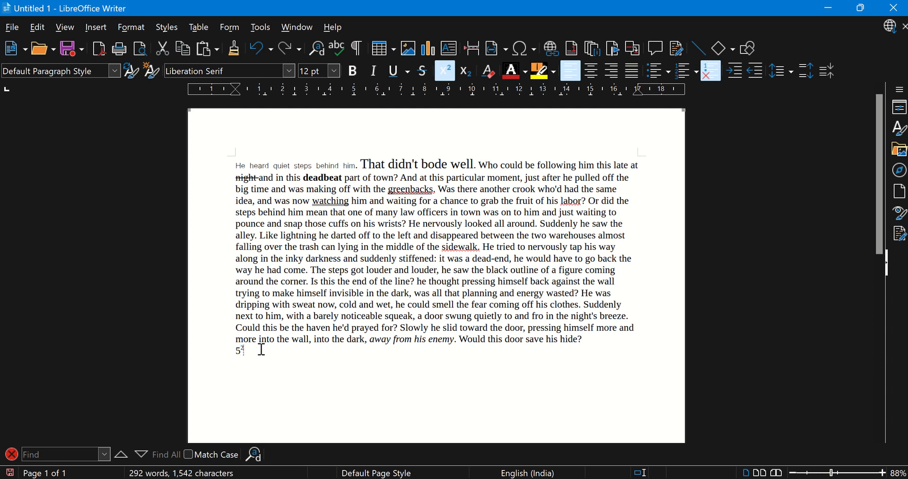
Insert a new line above the 5 squared expression and enter LOG 2 10 there
{"action": "left_click", "coordinate": [234, 352]}
{"action": "key", "text": "Return"}
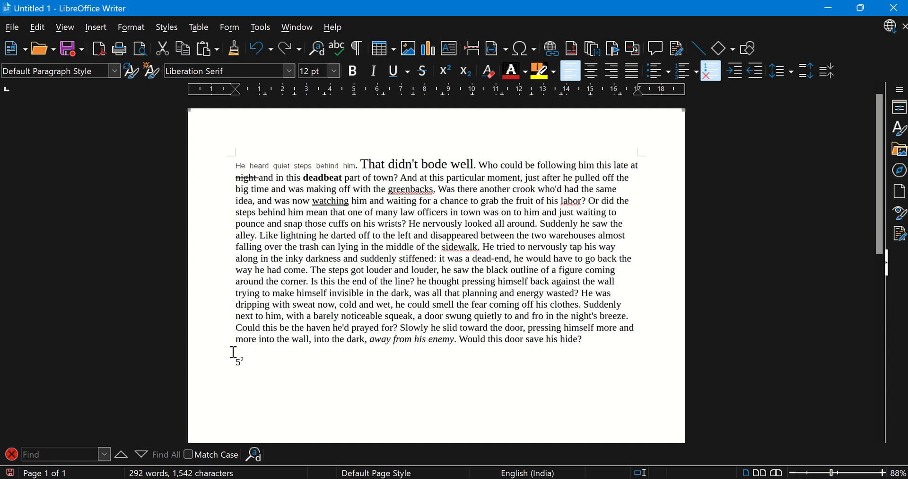
{"action": "key", "text": "Caps_Lock"}
{"action": "type", "text": "H"}
{"action": "key", "text": "BackSpace"}
{"action": "type", "text": "NO2"}
{"action": "key", "text": "BackSpace"}
{"action": "key", "text": "BackSpace"}
{"action": "key", "text": "BackSpace"}
{"action": "type", "text": "LOG 2 10"}
Format the 2 in LOG 2 10 as subscript and remove the spaces around it
{"action": "double_click", "coordinate": [263, 351]}
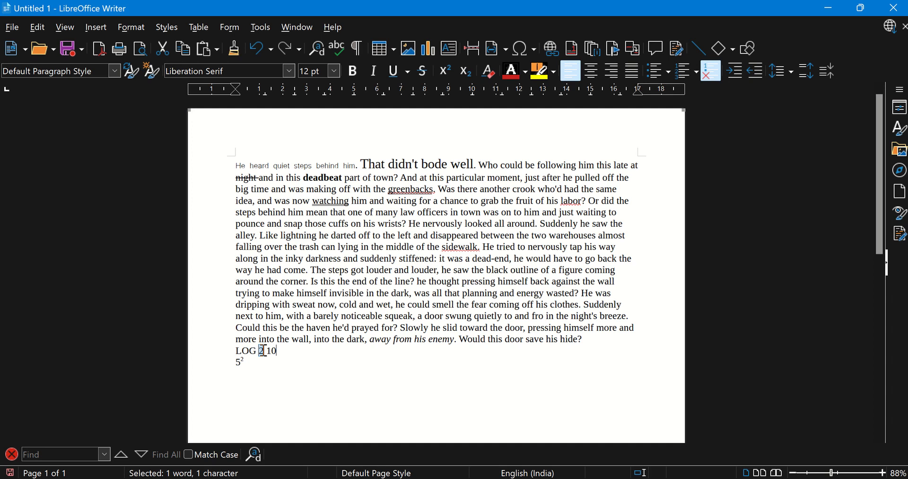
{"action": "key", "text": "ctrl+shift+b"}
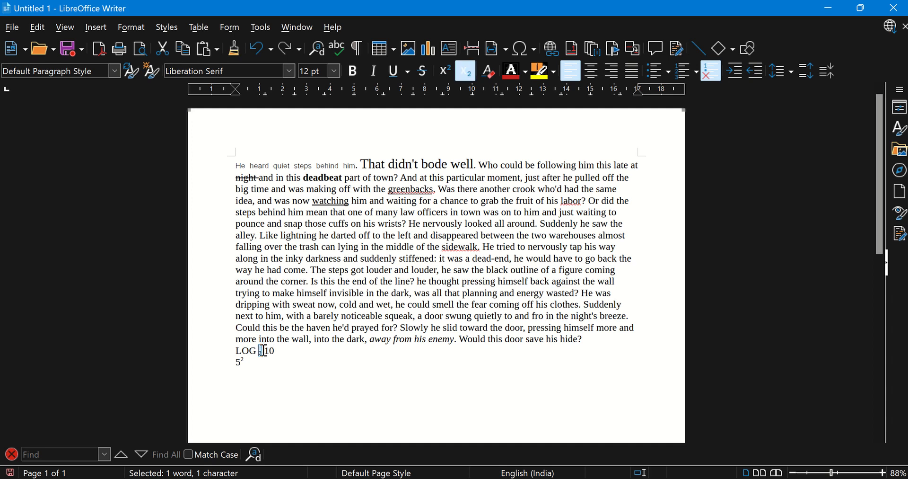
{"action": "mouse_move", "coordinate": [263, 350]}
{"action": "left_mouse_down"}
{"action": "mouse_move", "coordinate": [284, 361]}
{"action": "mouse_move", "coordinate": [258, 351]}
{"action": "left_mouse_up"}
{"action": "left_click", "coordinate": [257, 350]}
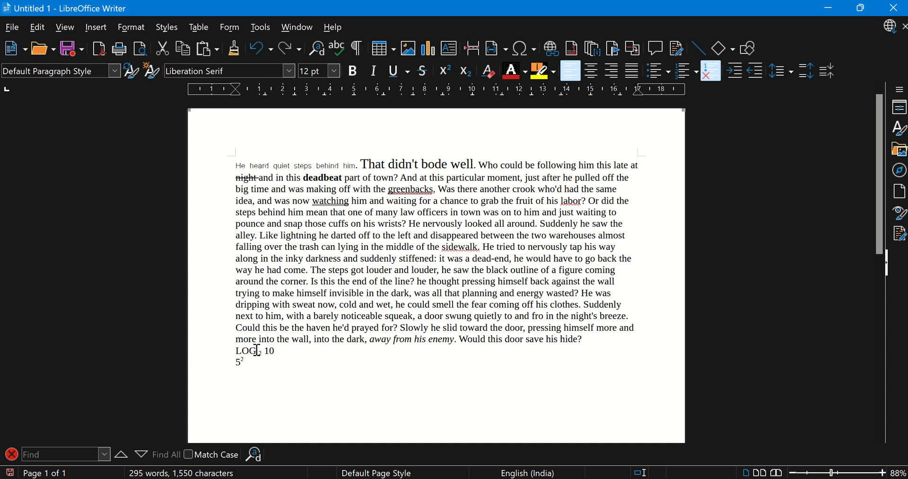
{"action": "key", "text": "BackSpace"}
{"action": "key", "text": "BackSpace"}
{"action": "key", "text": "ctrl+shift+b"}
{"action": "type", "text": "2"}
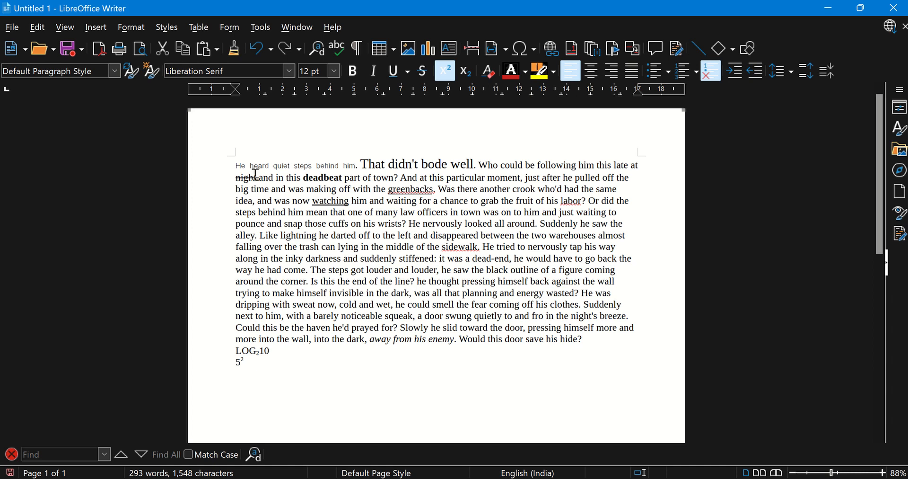
Clear all direct formatting from the entire document text and deselect it
{"action": "left_click", "coordinate": [253, 360]}
{"action": "key", "text": "ctrl+a"}
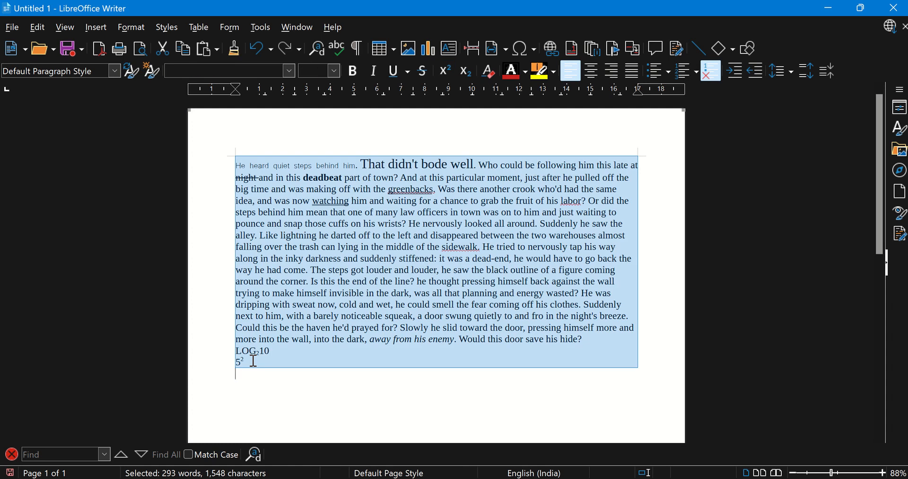
{"action": "key", "text": "ctrl+m"}
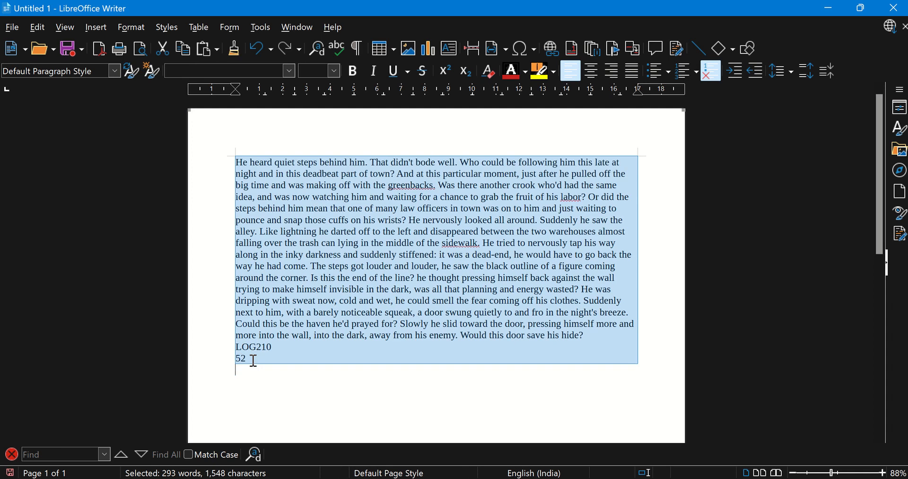
{"action": "left_click", "coordinate": [368, 221]}
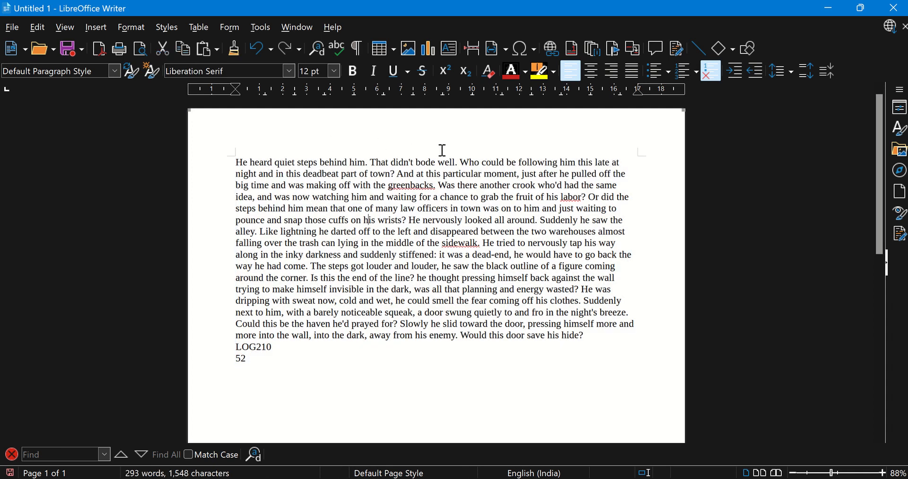